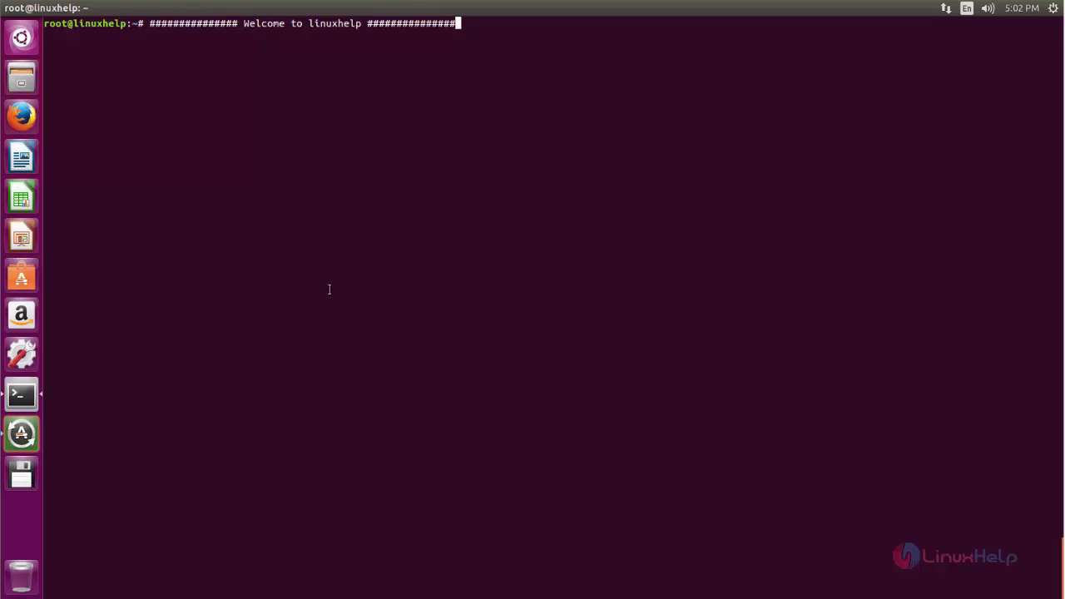
# Submit the 'Welcome to linuxhelp' banner line to get a fresh root prompt.
pyautogui.press('Return')
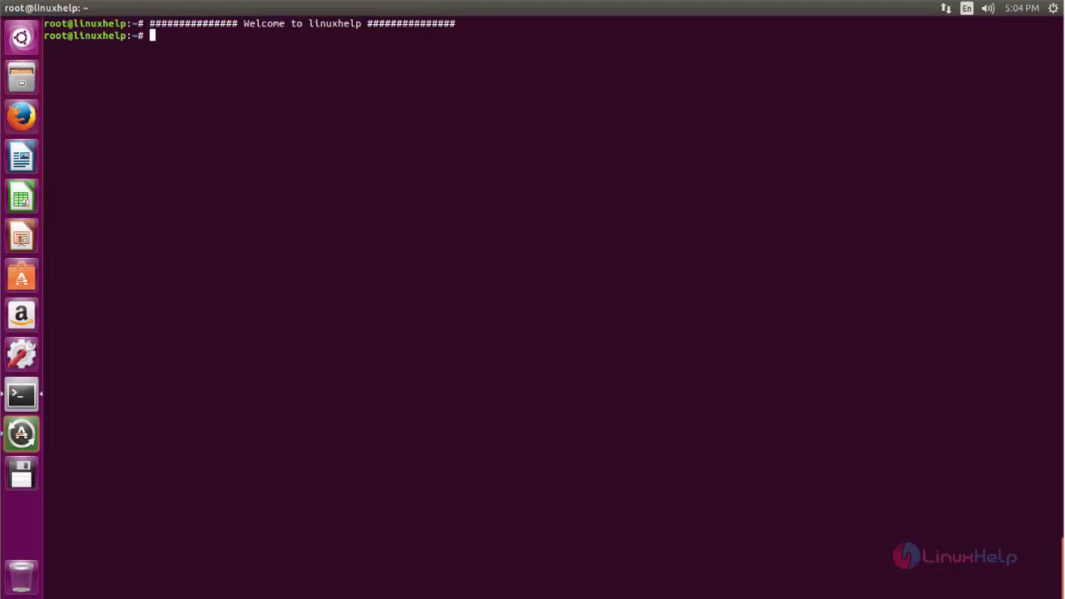
# Install gdebi and its dependencies with 'apt-get install gdebi -y'.
pyautogui.write('apt-get')
pyautogui.write(' install gde')
pyautogui.write('bi -')
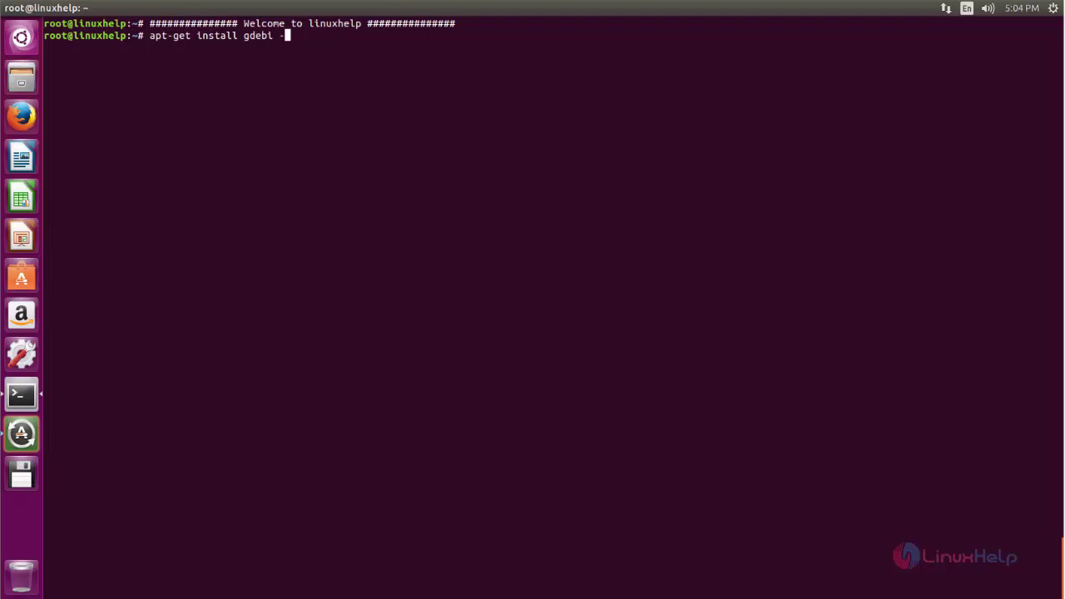
pyautogui.write('y')
pyautogui.press('Return')
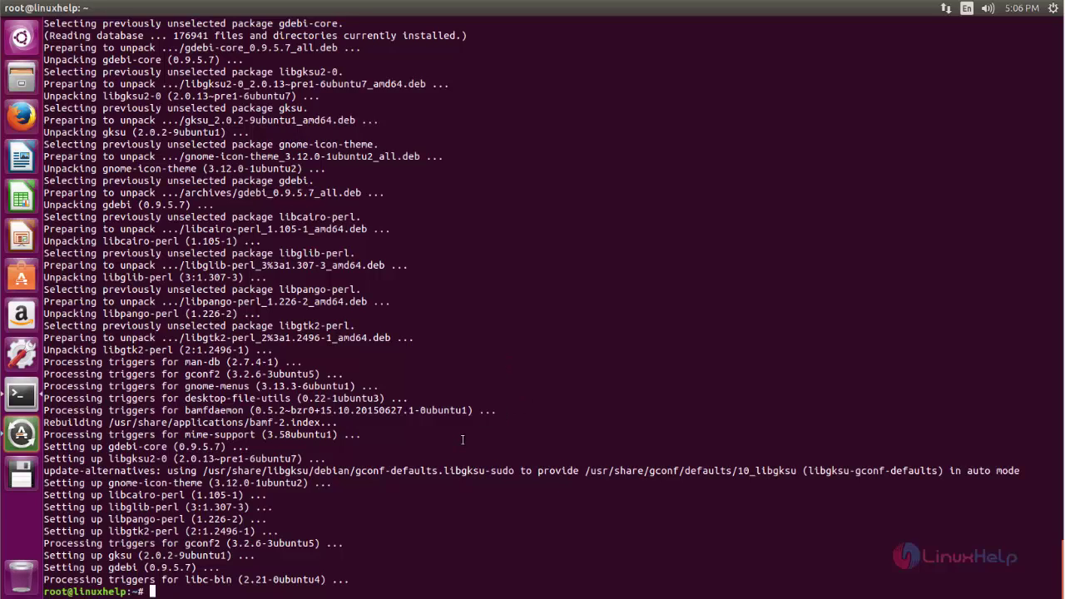
# Download minitube64.deb from flavio.tordini.org with wget and confirm it appears in the ls listing.
pyautogui.write('wget http://flavio.tordini.org/files/minitube/minitube64.deb')
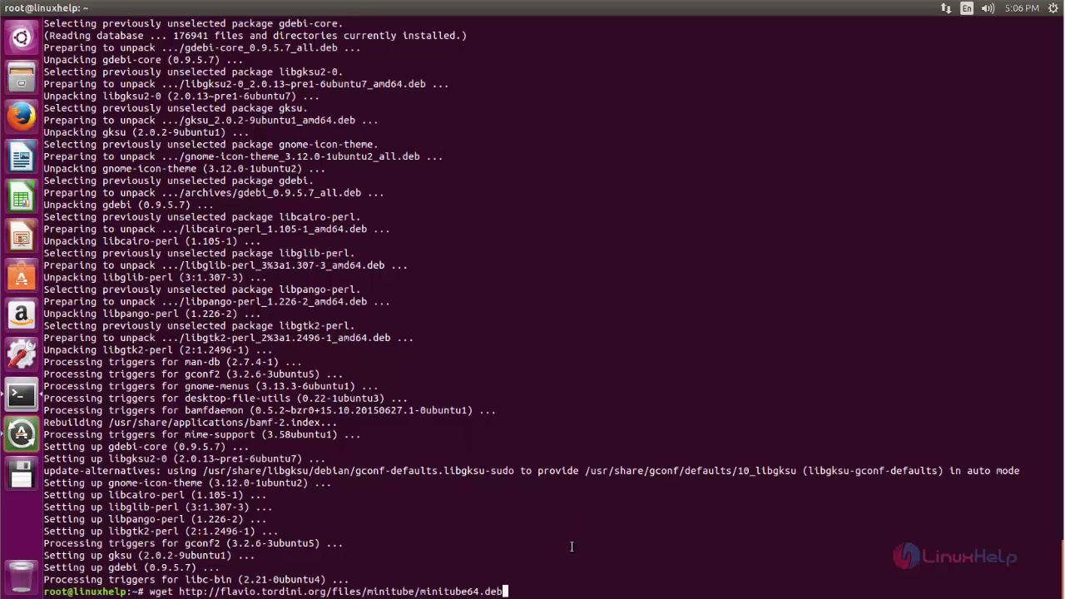
pyautogui.press('Return')
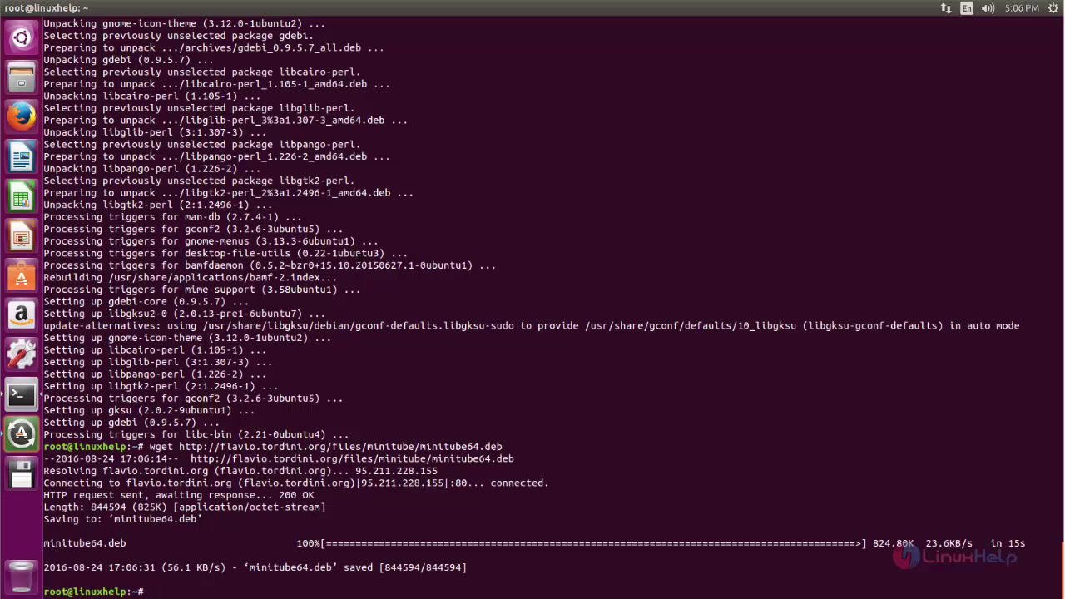
pyautogui.write('ls')
pyautogui.press('Return')
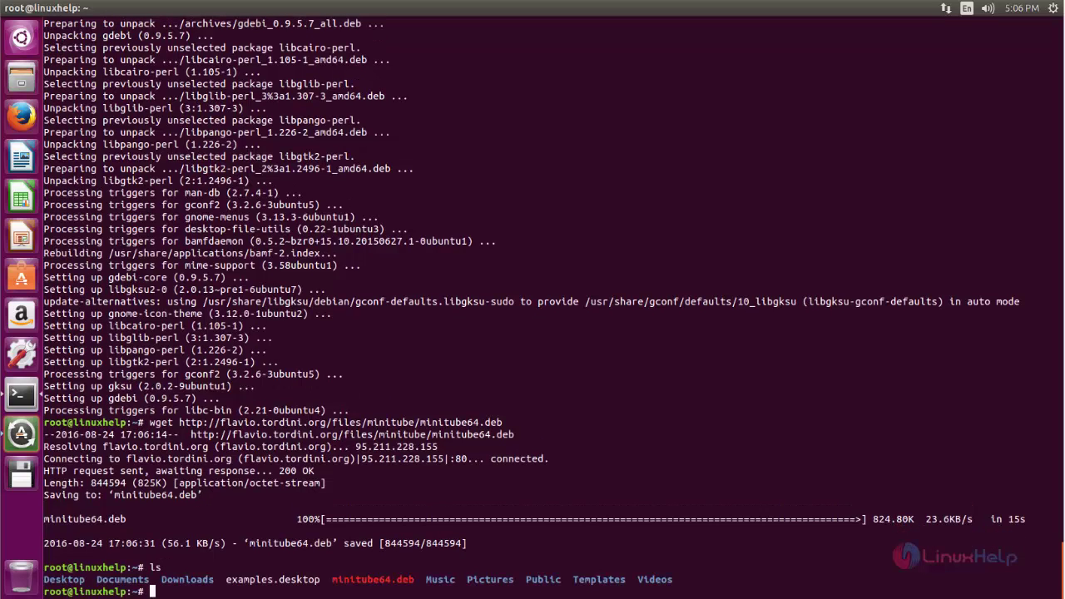
pyautogui.moveTo(332, 580); pyautogui.dragTo(413, 580)
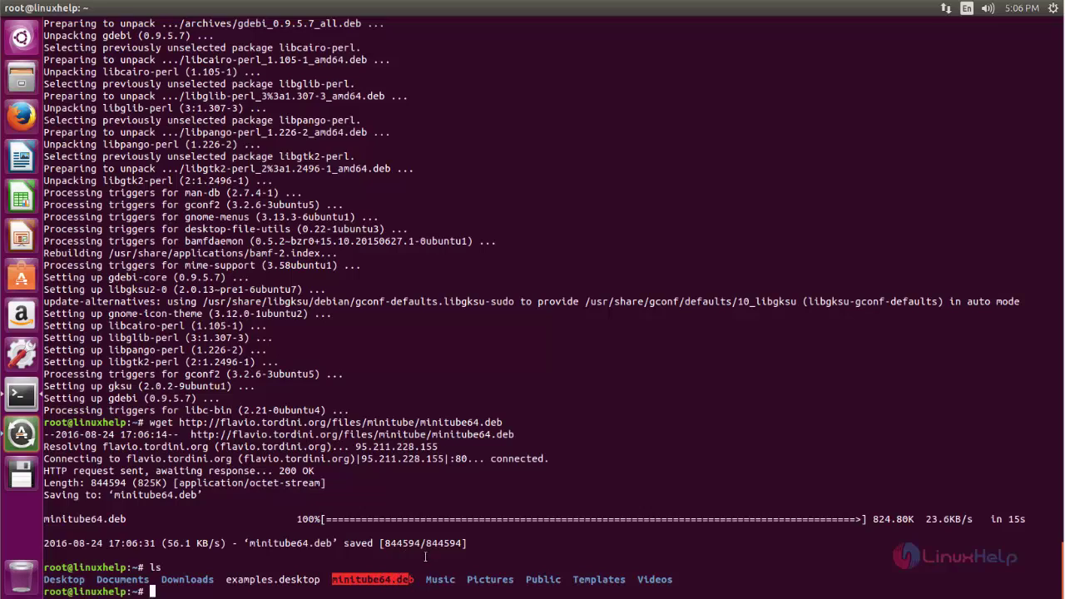
pyautogui.click(400, 552)
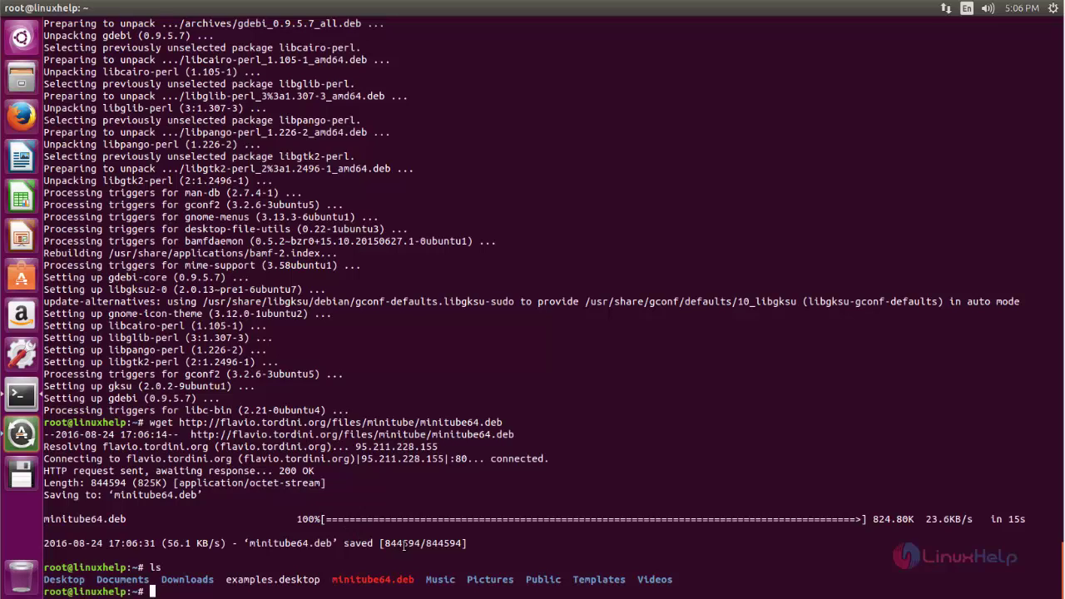
# Install minitube64.deb with gdebi, confirming with y, then type minitube at the prompt.
pyautogui.write('gde')
pyautogui.write('bi mi')
pyautogui.press('Tab')
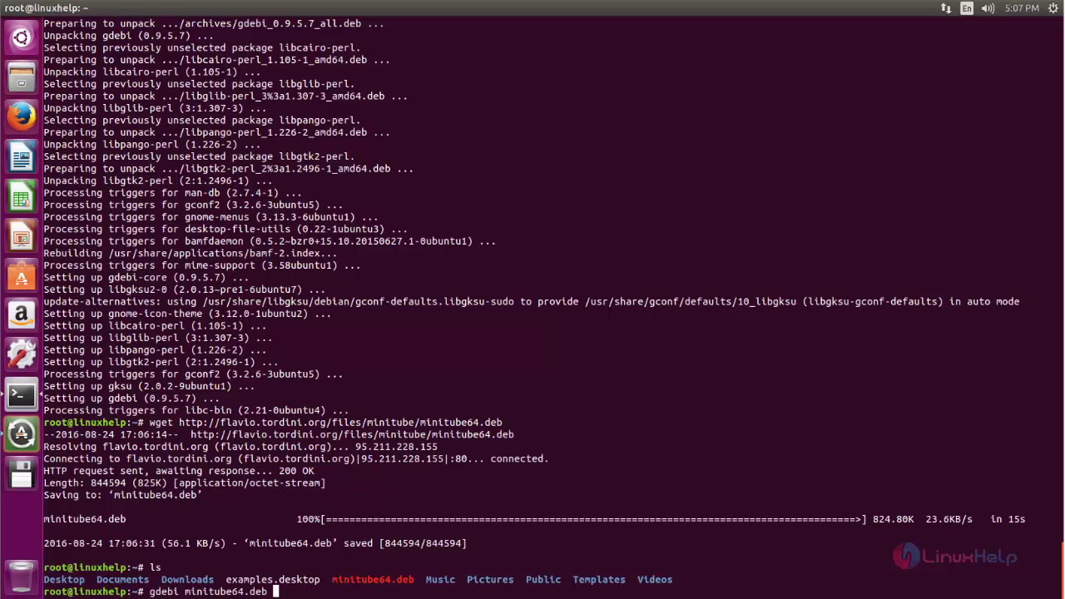
pyautogui.press('Return')
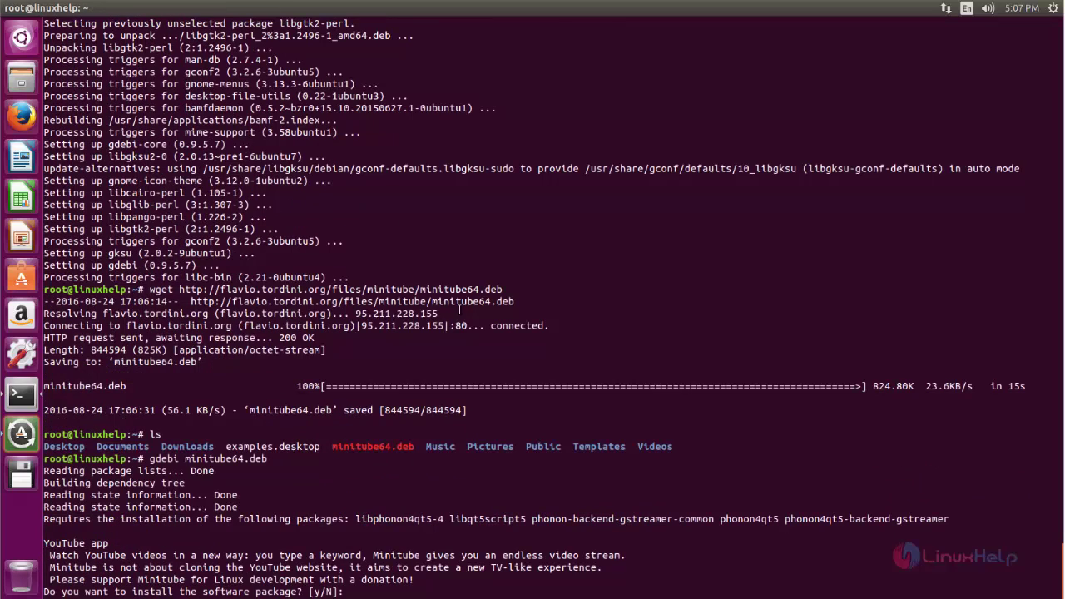
pyautogui.write('y')
pyautogui.press('Return')
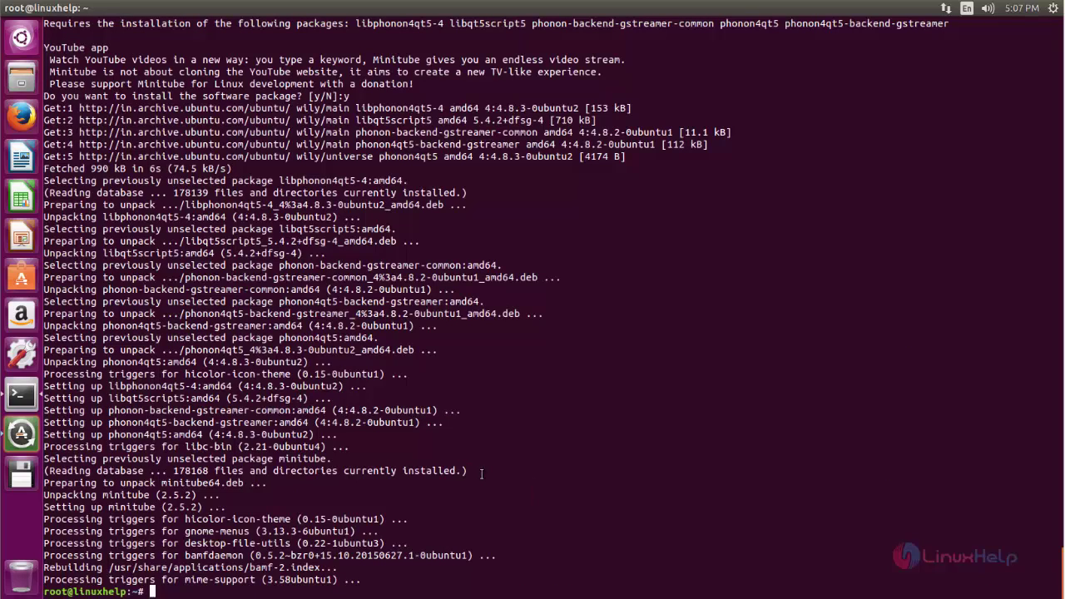
pyautogui.write('minit')
pyautogui.write('ube')
# Search the Dash for 'mini' and launch Minitube from the results.
pyautogui.click(22, 38)
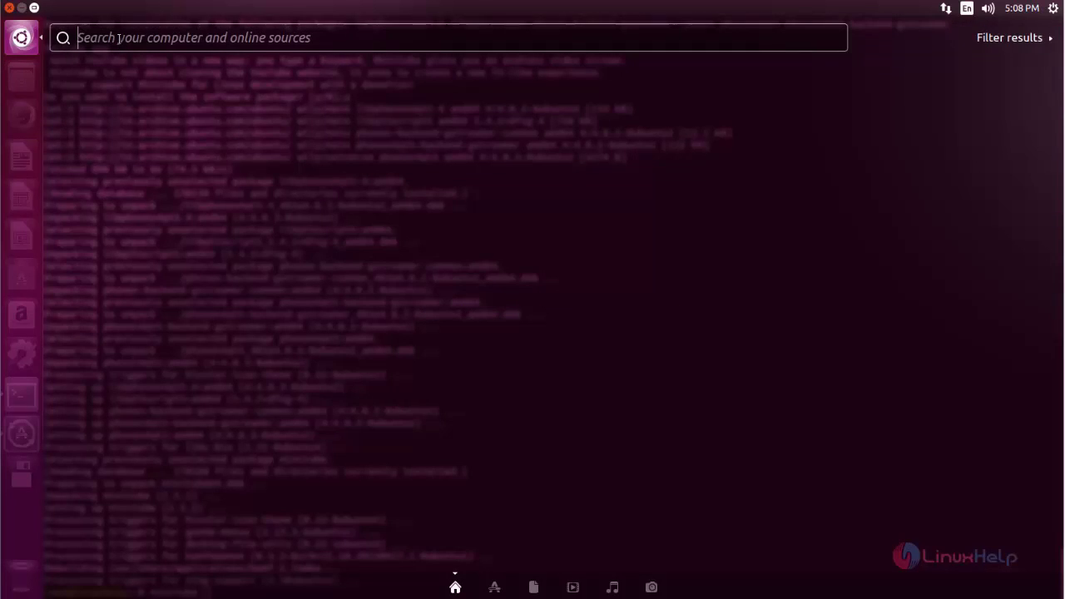
pyautogui.write('mini')
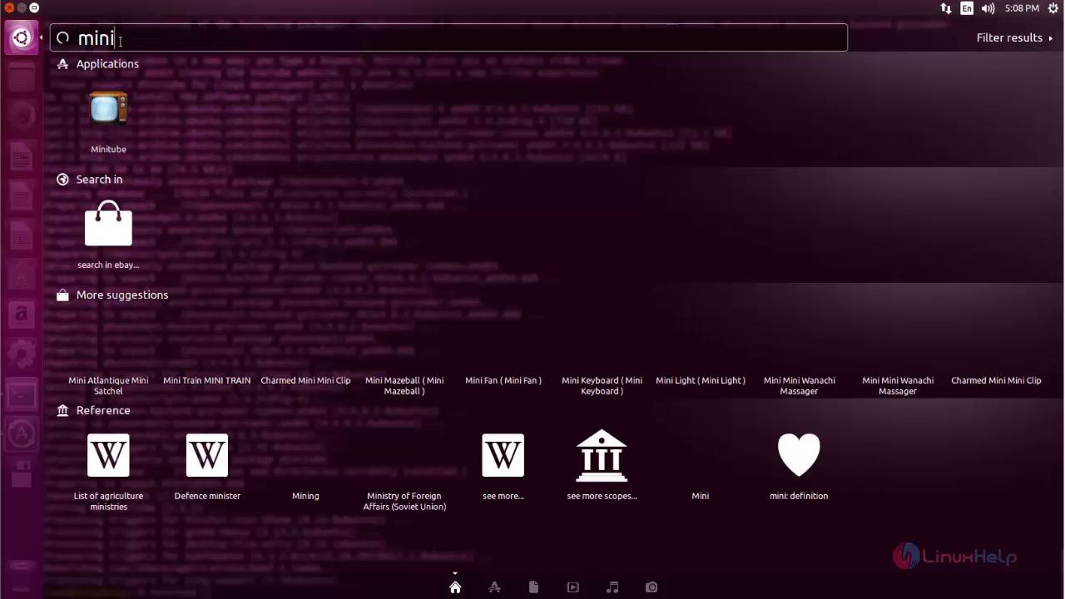
pyautogui.click(112, 112)
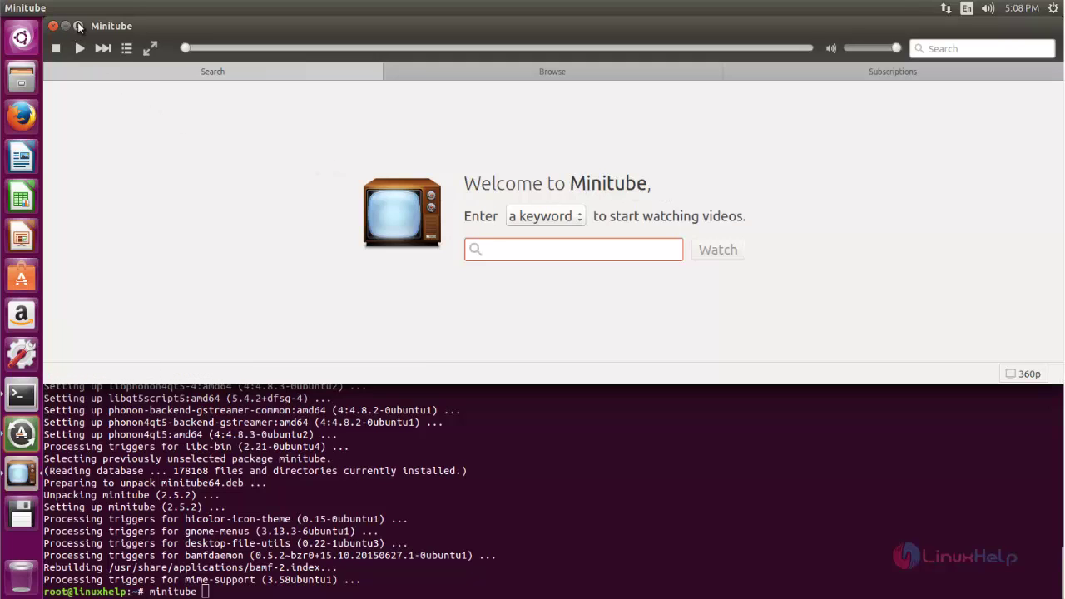
# Maximize Minitube and enter 'linuxhelp' as the search keyword.
pyautogui.click(79, 25)
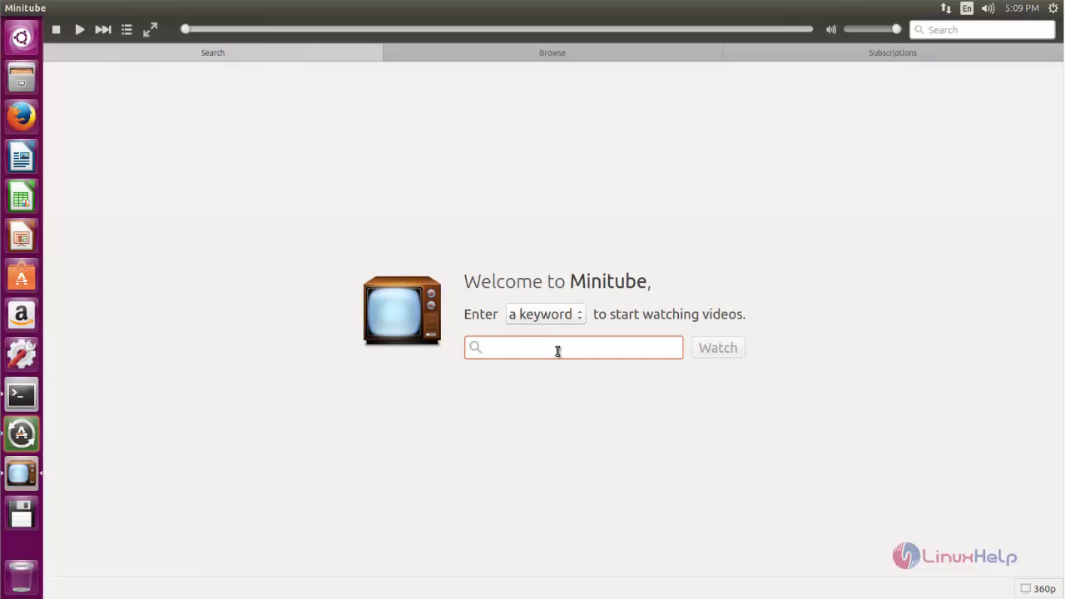
pyautogui.write('linuxhelp.com')
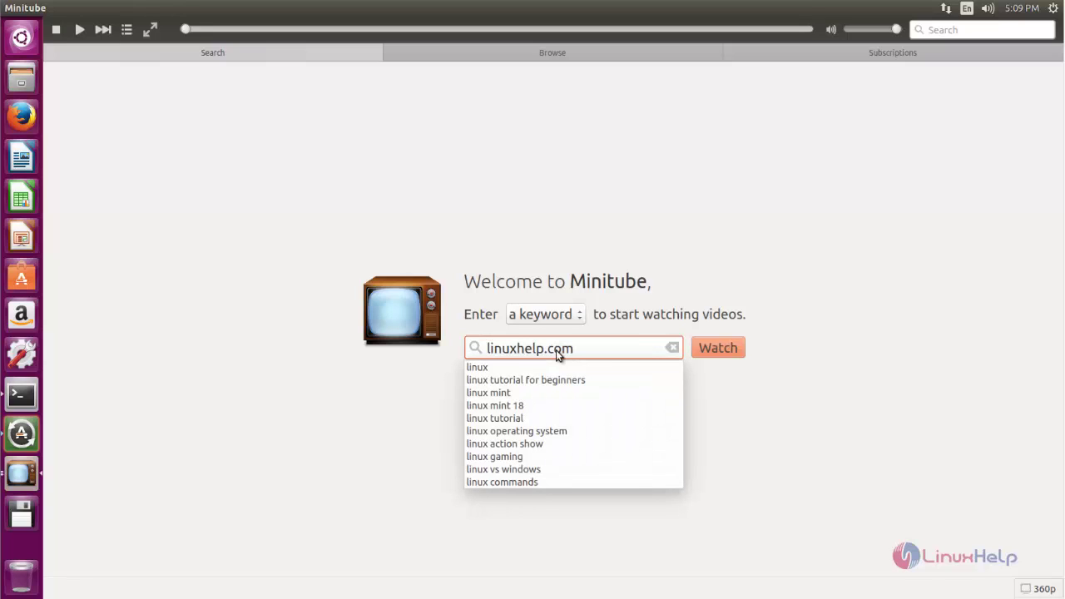
pyautogui.click(606, 349)
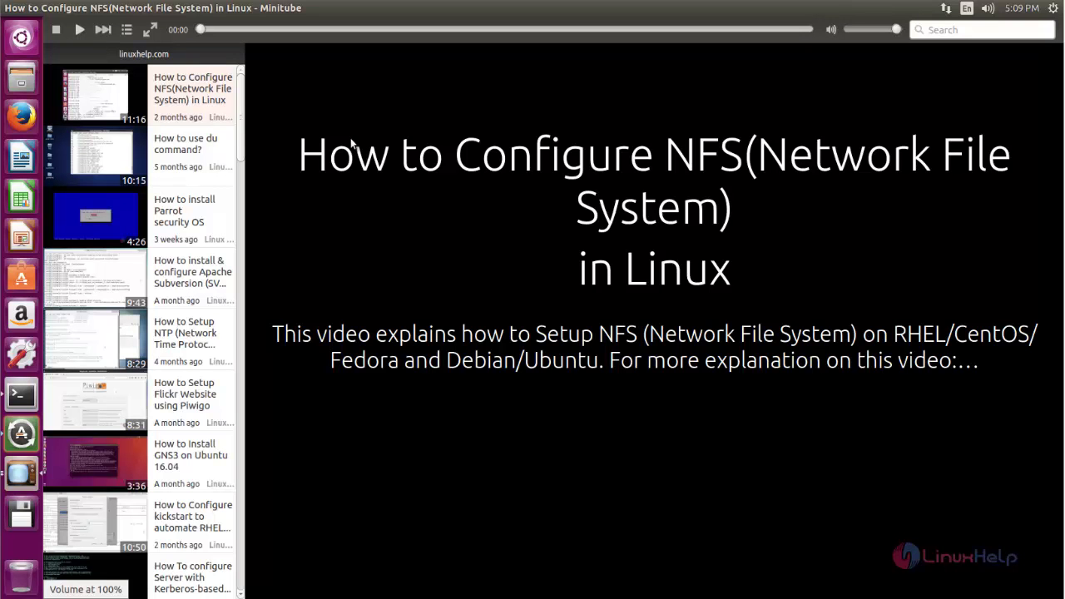
# Play the NFS video and select the faad and videoparsers GStreamer plugins for installation.
pyautogui.click(175, 96)
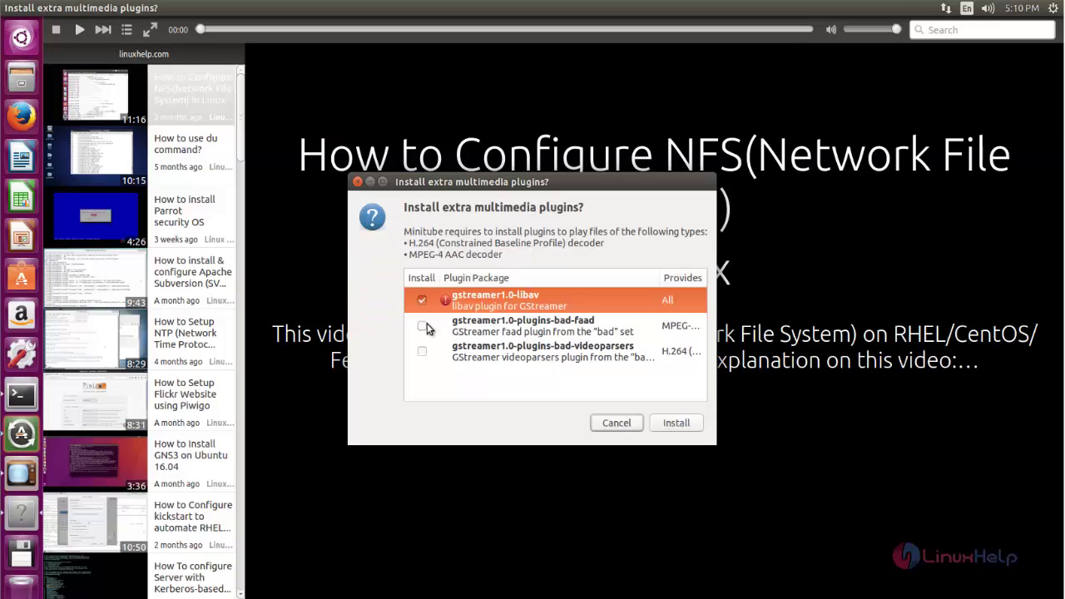
pyautogui.click(422, 326)
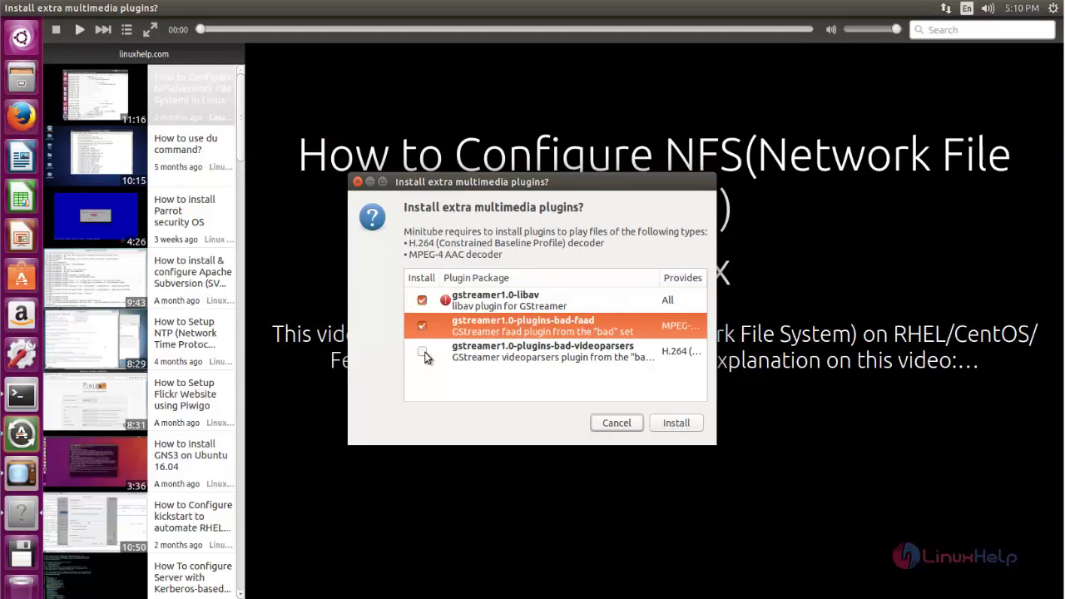
pyautogui.click(423, 352)
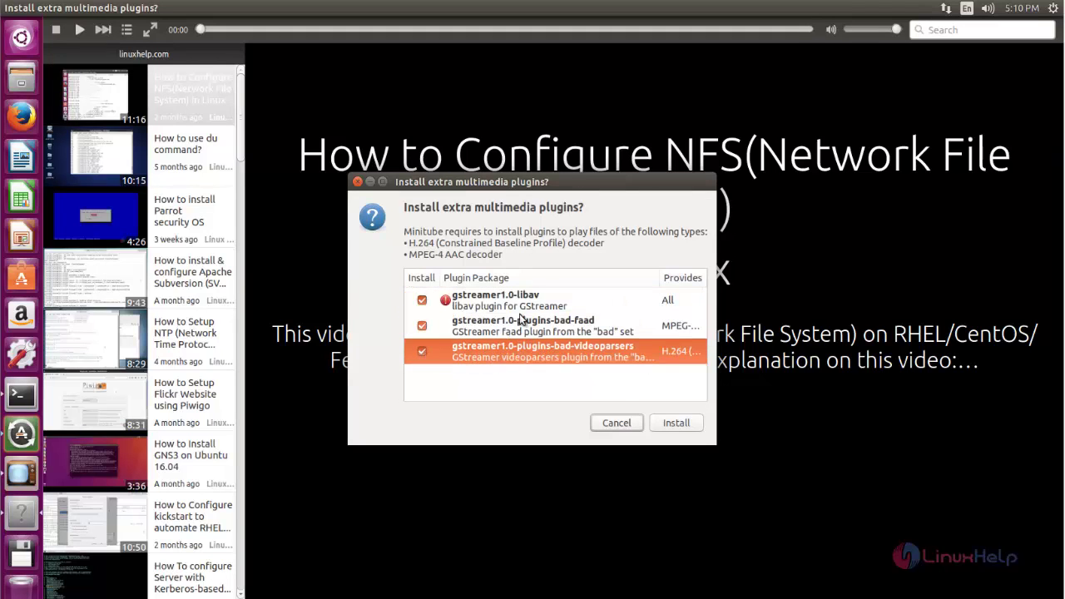
pyautogui.click(676, 423)
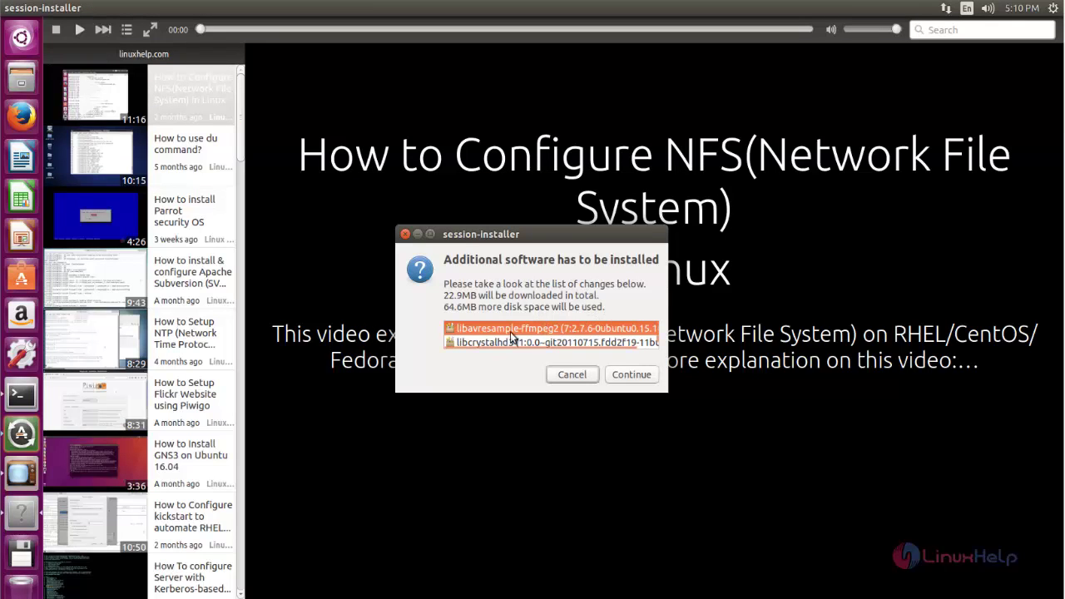
# Accept the additional packages and authenticate with the account password.
pyautogui.scroll(-5, 552, 339)
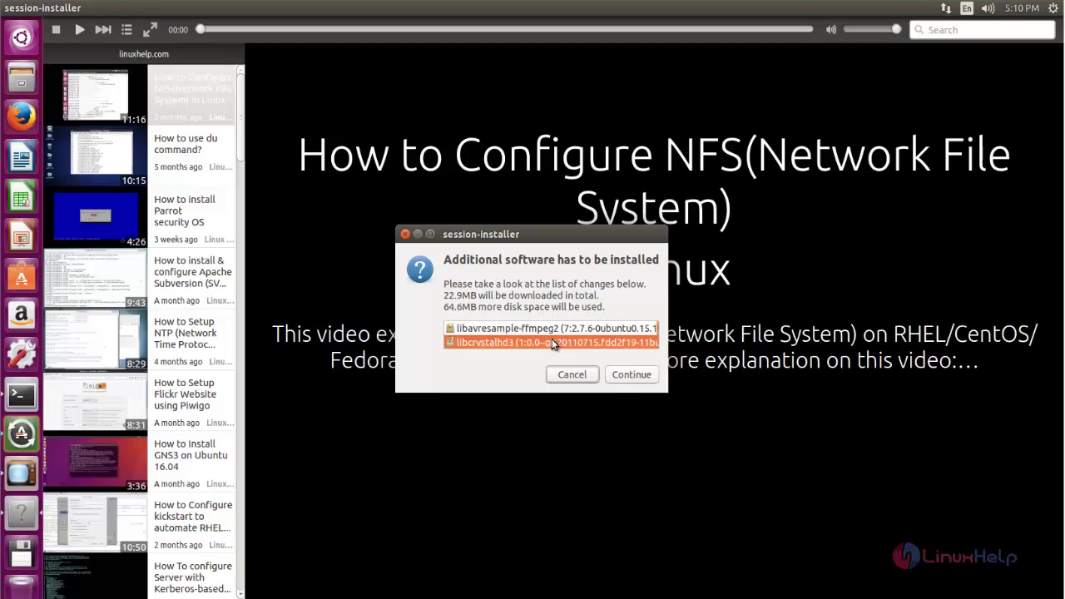
pyautogui.click(623, 374)
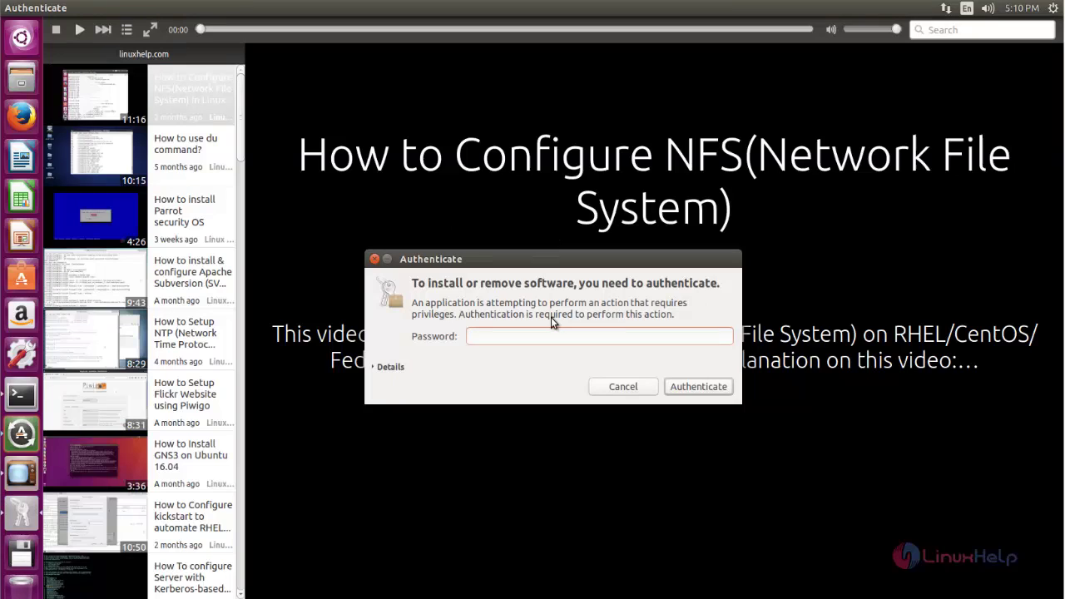
pyautogui.click(723, 385)
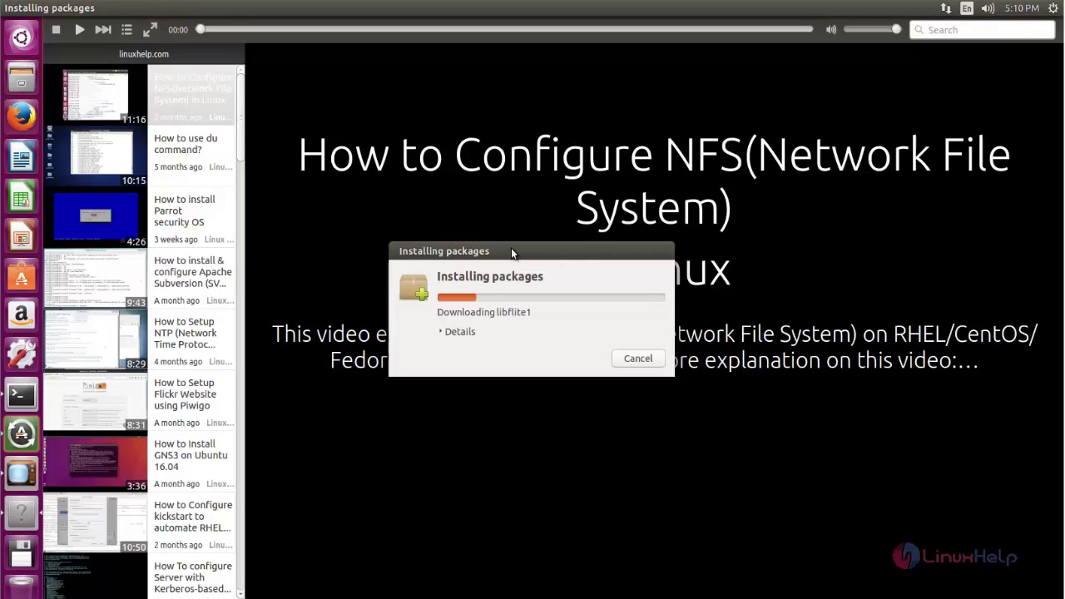
# Show the installation details and reposition the installer window while it finishes.
pyautogui.moveTo(537, 252)
pyautogui.mouseDown()
pyautogui.moveTo(498, 188)
pyautogui.moveTo(524, 230)
pyautogui.moveTo(505, 180)
pyautogui.mouseUp()
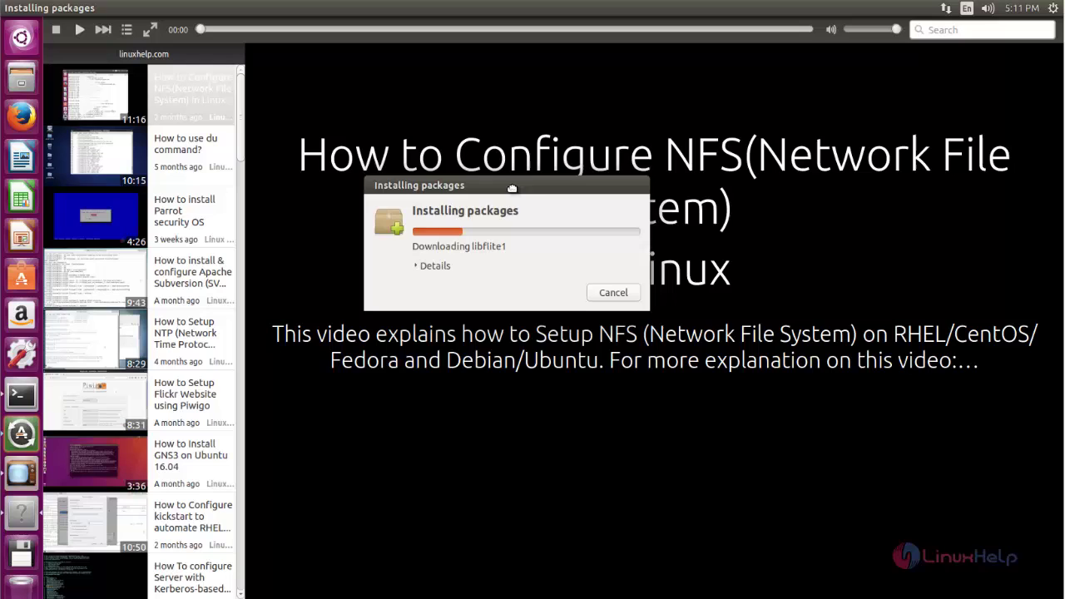
pyautogui.click(418, 259)
pyautogui.moveTo(518, 181); pyautogui.dragTo(501, 176)
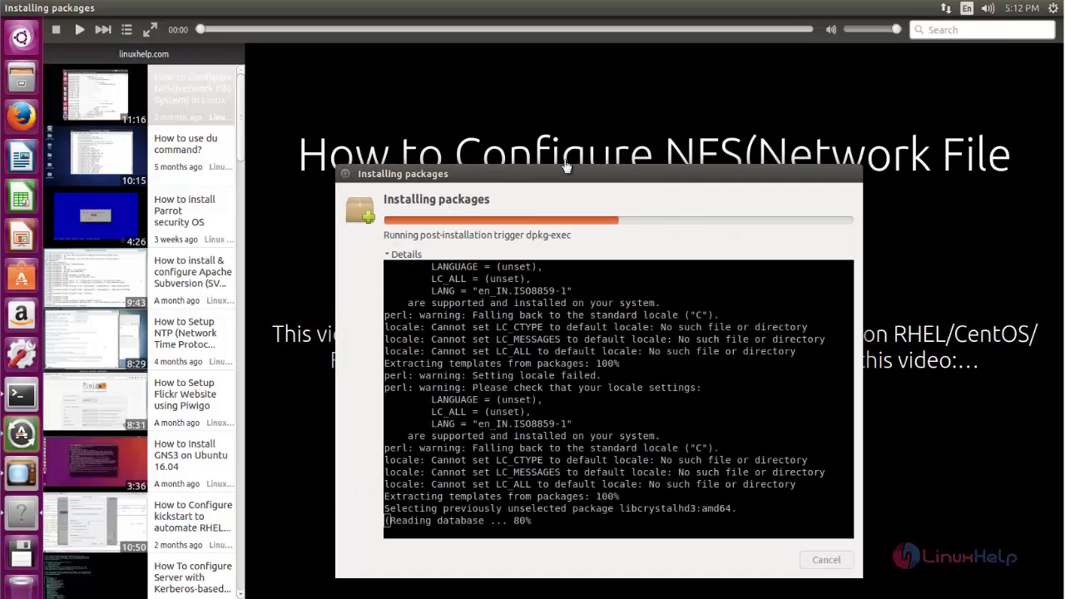
pyautogui.moveTo(599, 177); pyautogui.dragTo(537, 121)
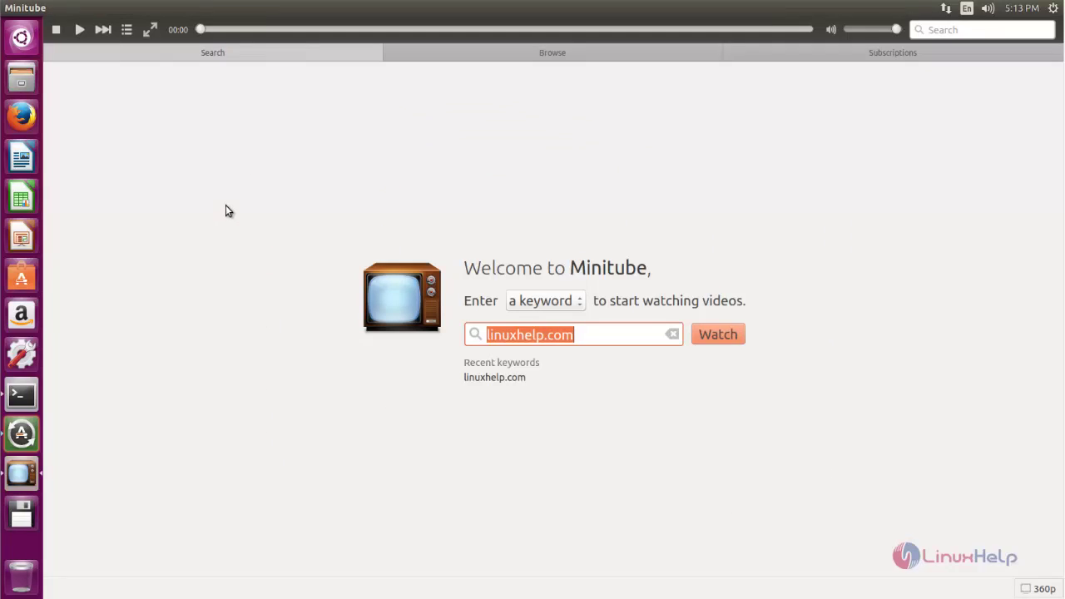
# Watch linuxhelp.com videos, picking the Parrot security OS video and seeking to about 01:05.
pyautogui.click(717, 335)
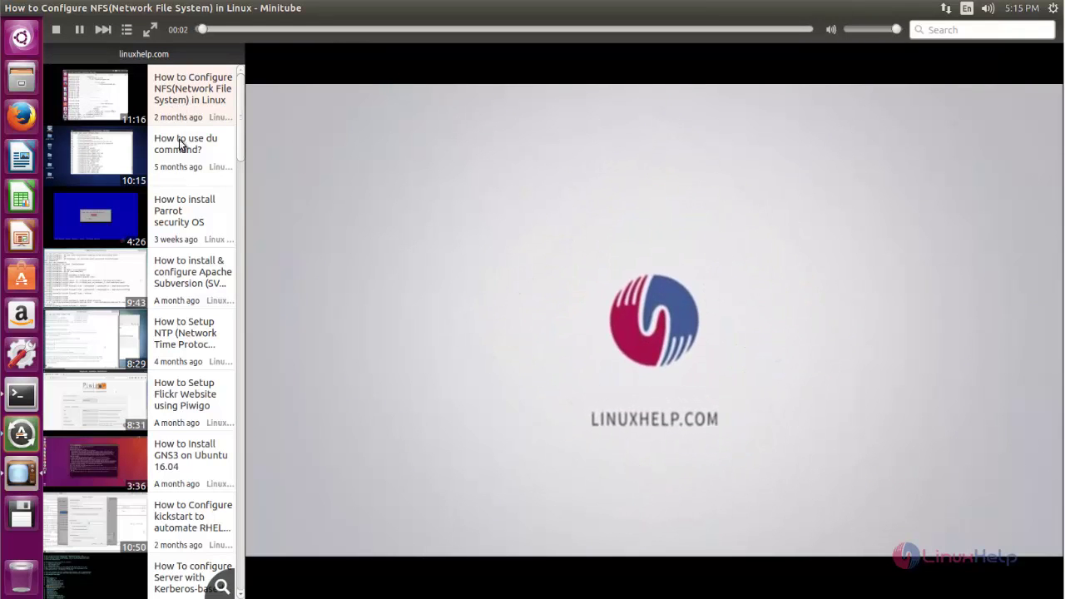
pyautogui.click(182, 214)
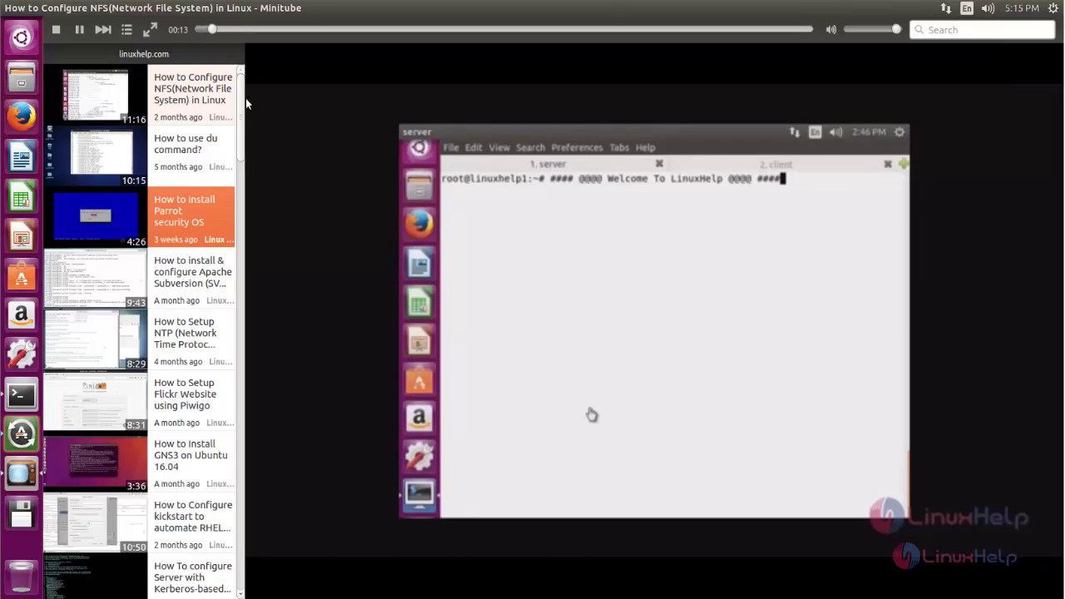
pyautogui.click(253, 29)
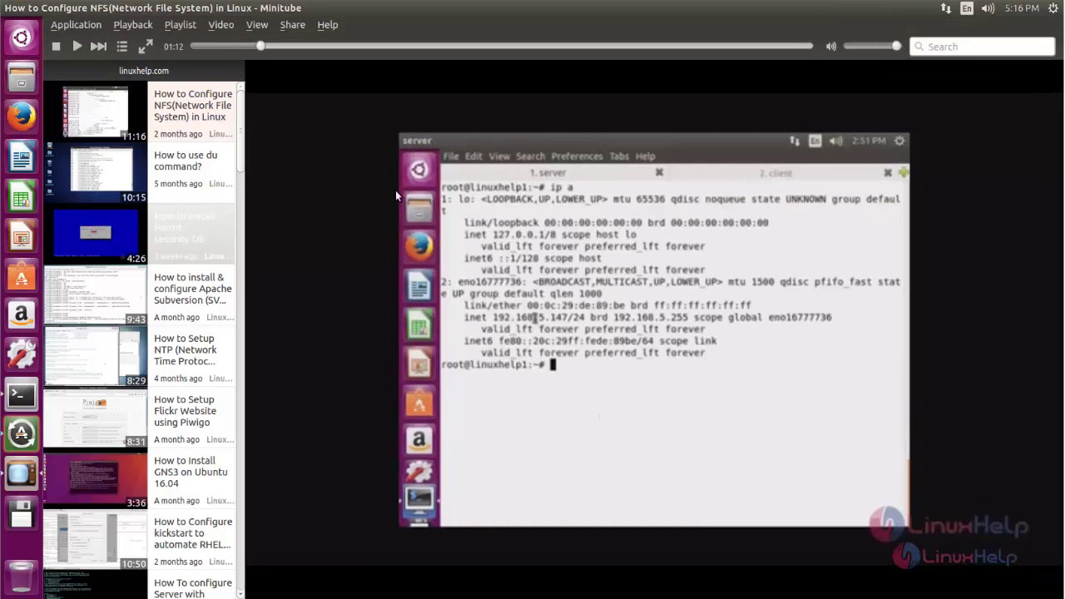
# Pause and resume the video, toggle full screen on and off, then stop playback.
pyautogui.click(70, 46)
pyautogui.click(70, 46)
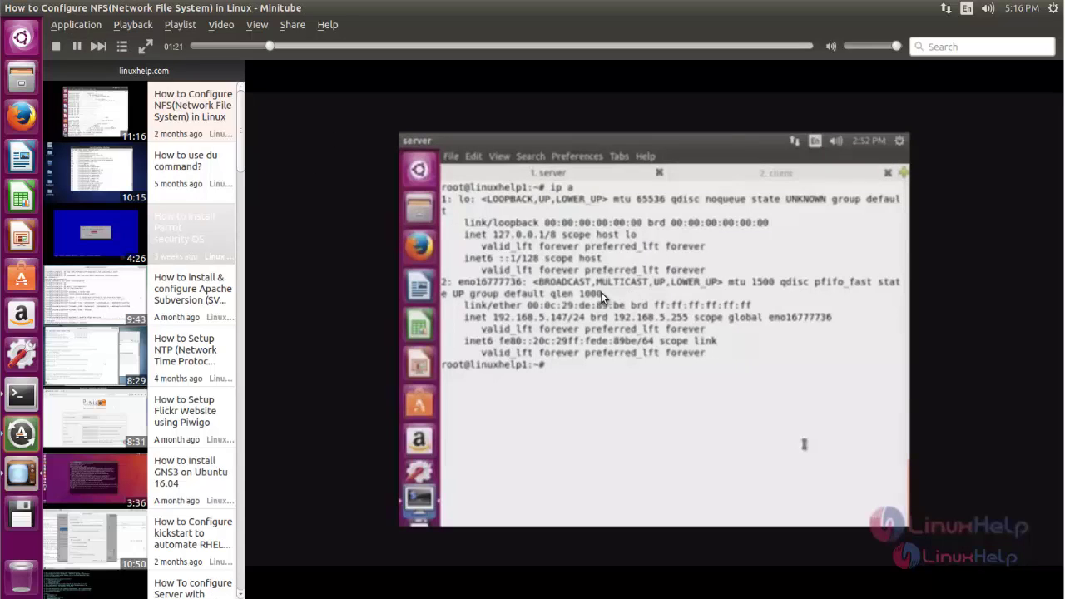
pyautogui.doubleClick(600, 292)
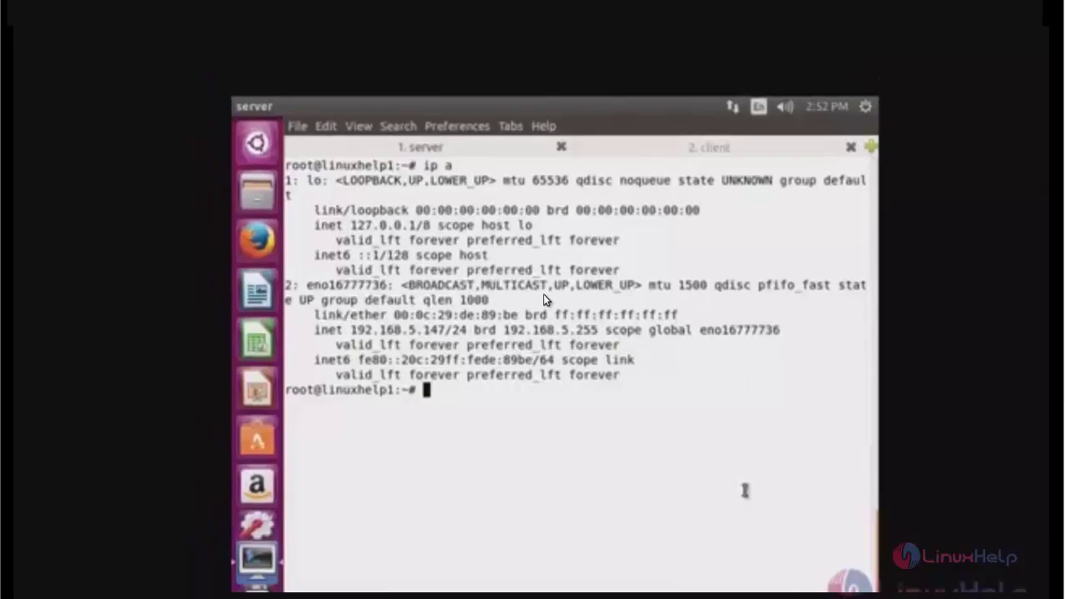
pyautogui.doubleClick(545, 294)
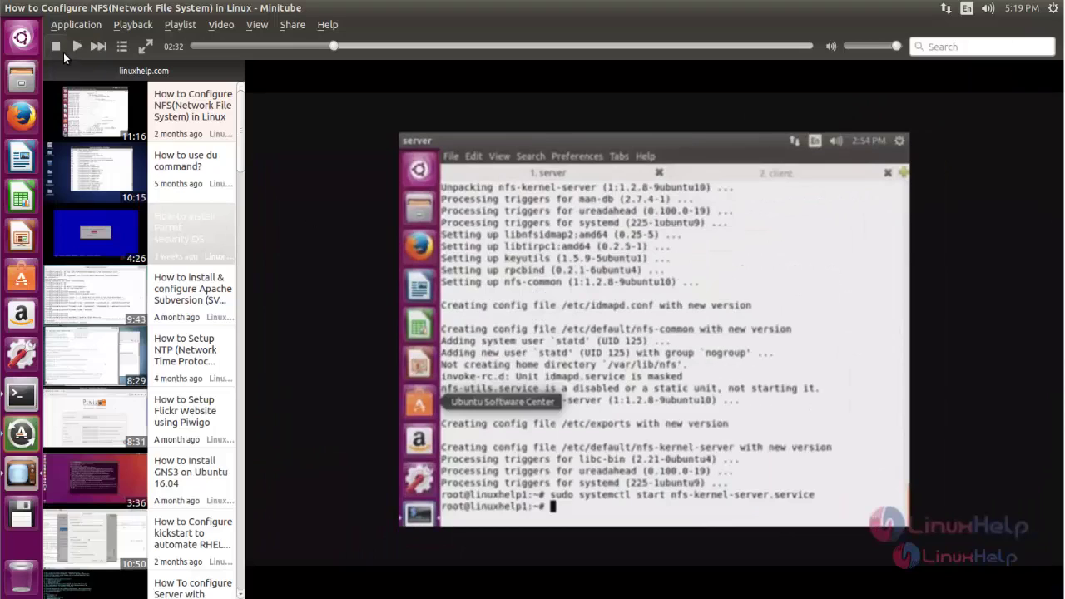
pyautogui.click(56, 46)
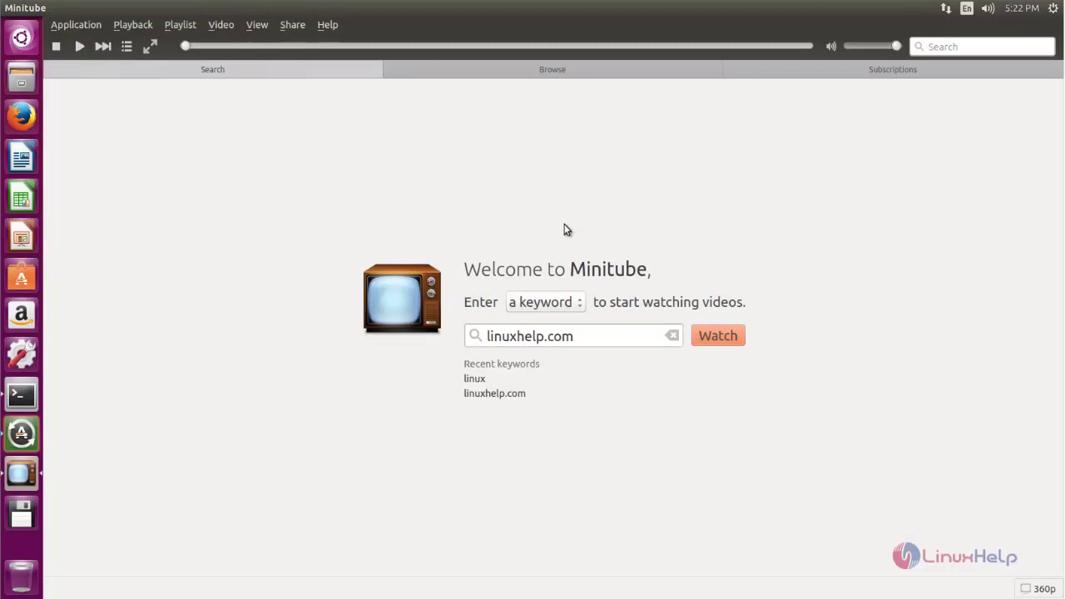
pyautogui.click(578, 301)
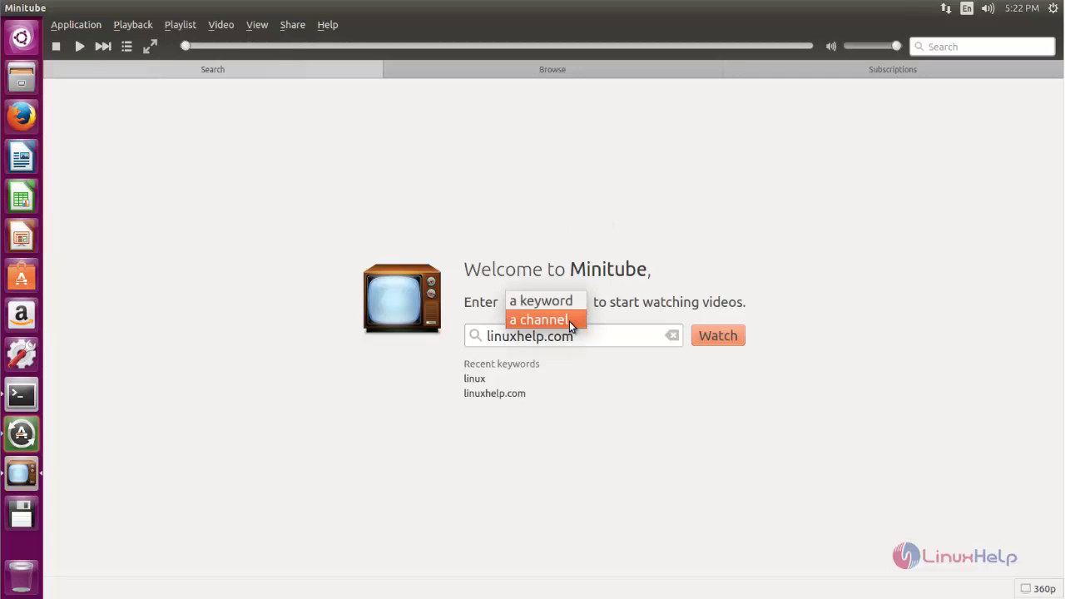
pyautogui.click(611, 300)
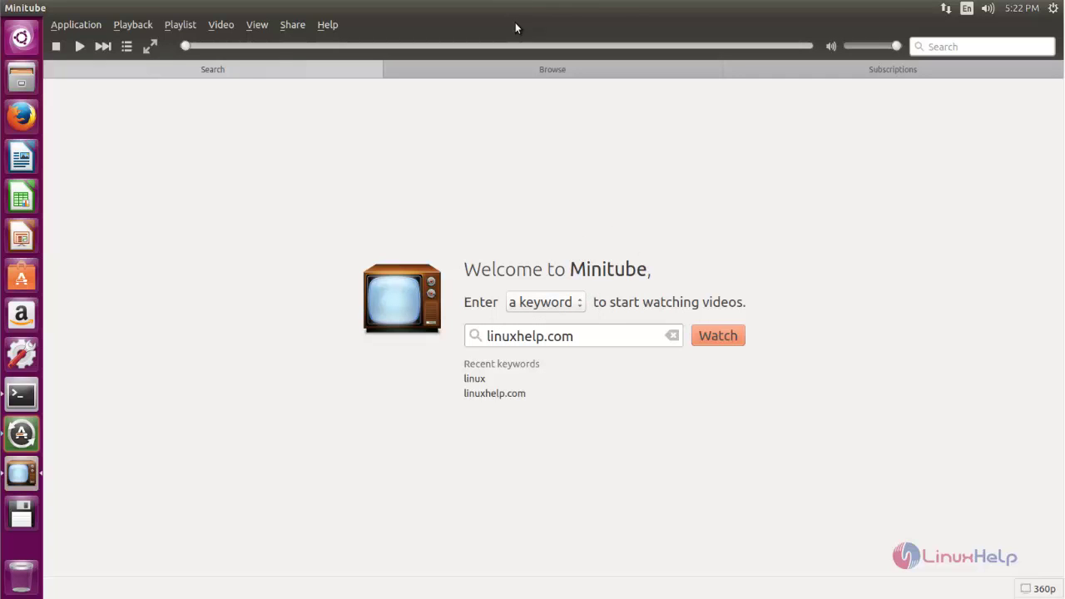
pyautogui.click(581, 67)
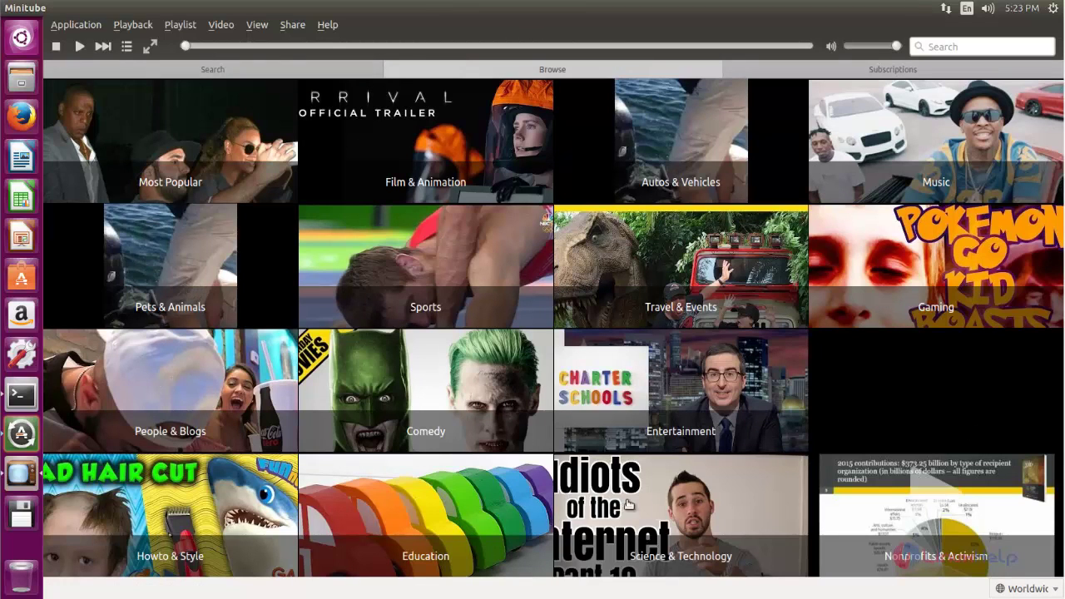
pyautogui.click(213, 69)
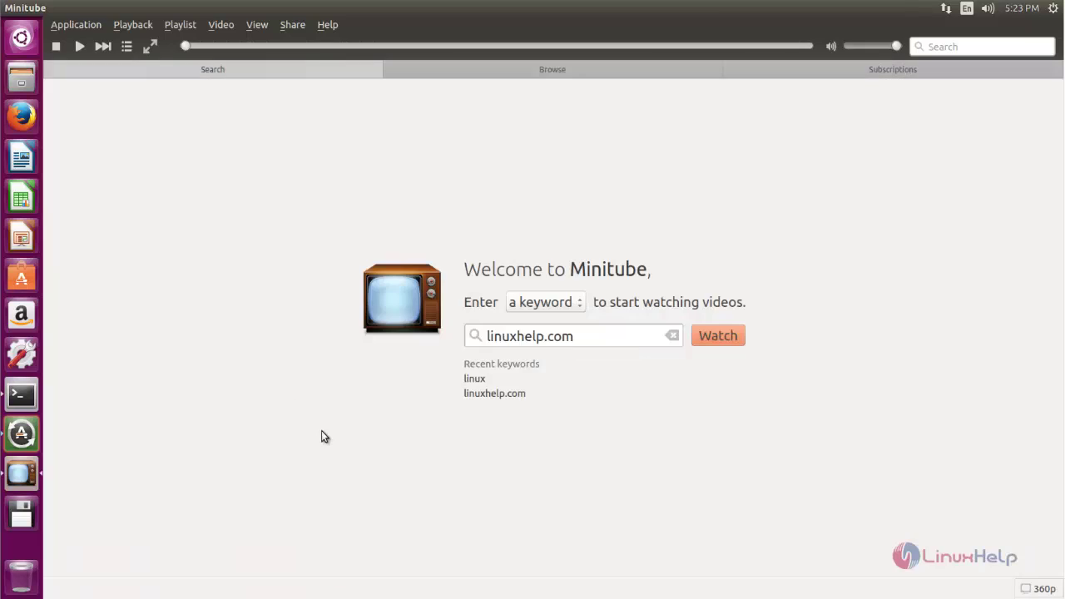